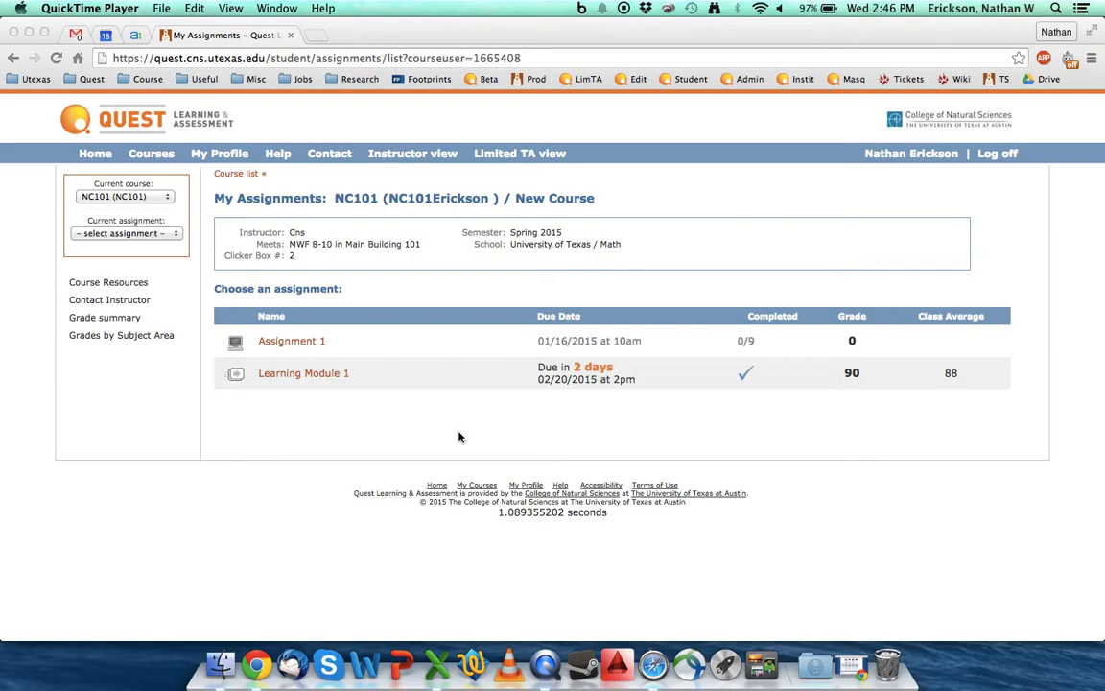
Step: Show NC101 grades by subject area as a Summary, with Nets of Solids at 83.33%
click(118, 338)
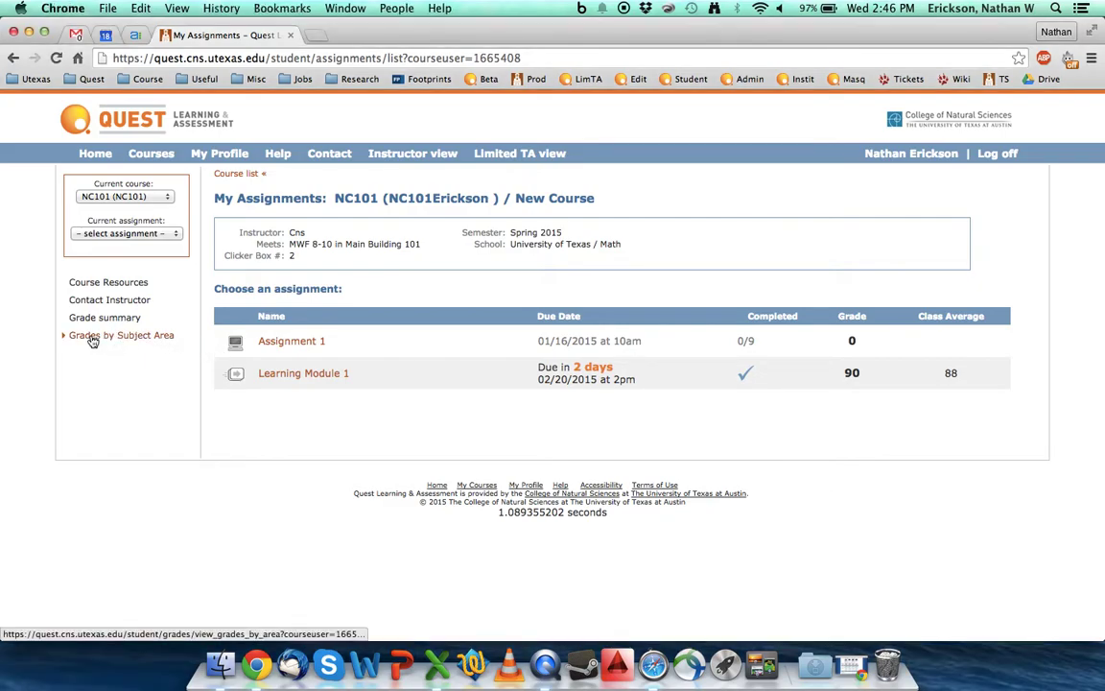
click(93, 341)
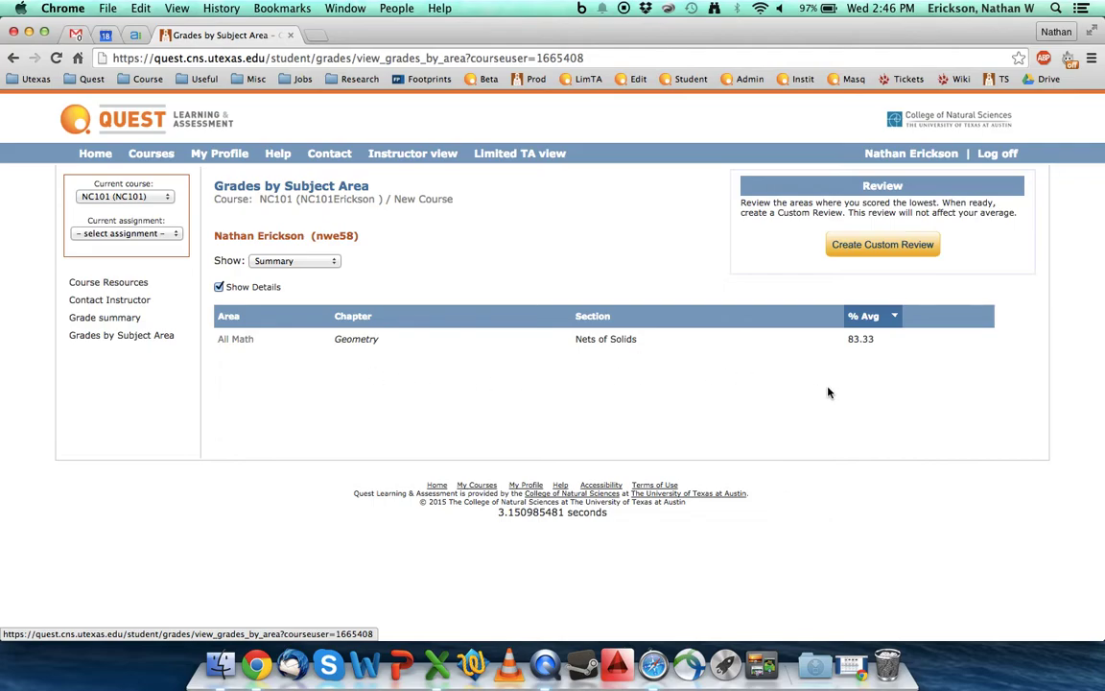
click(311, 266)
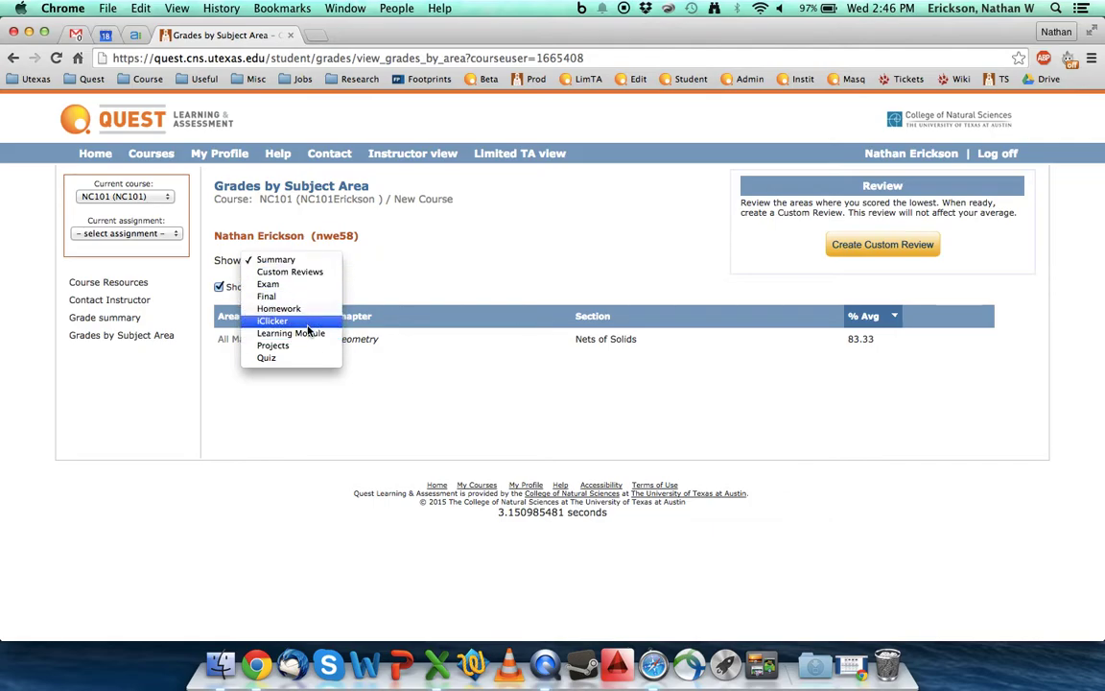
click(461, 272)
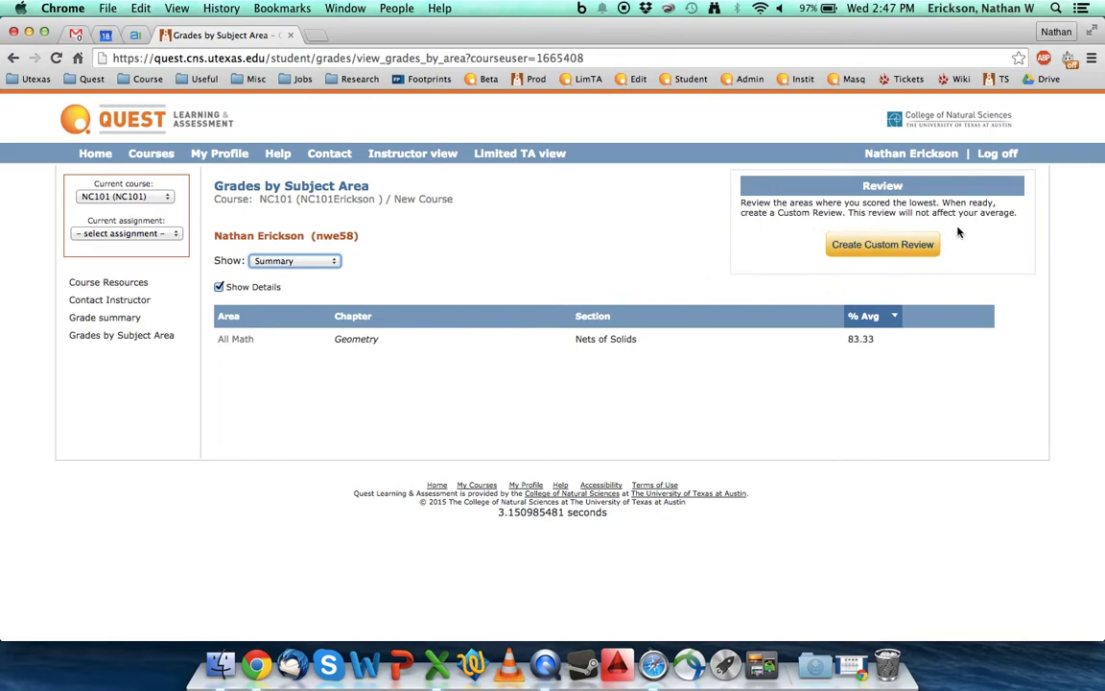
Step: Create a custom review from the weakest areas and confirm adding the My Custom Review assignment
click(875, 247)
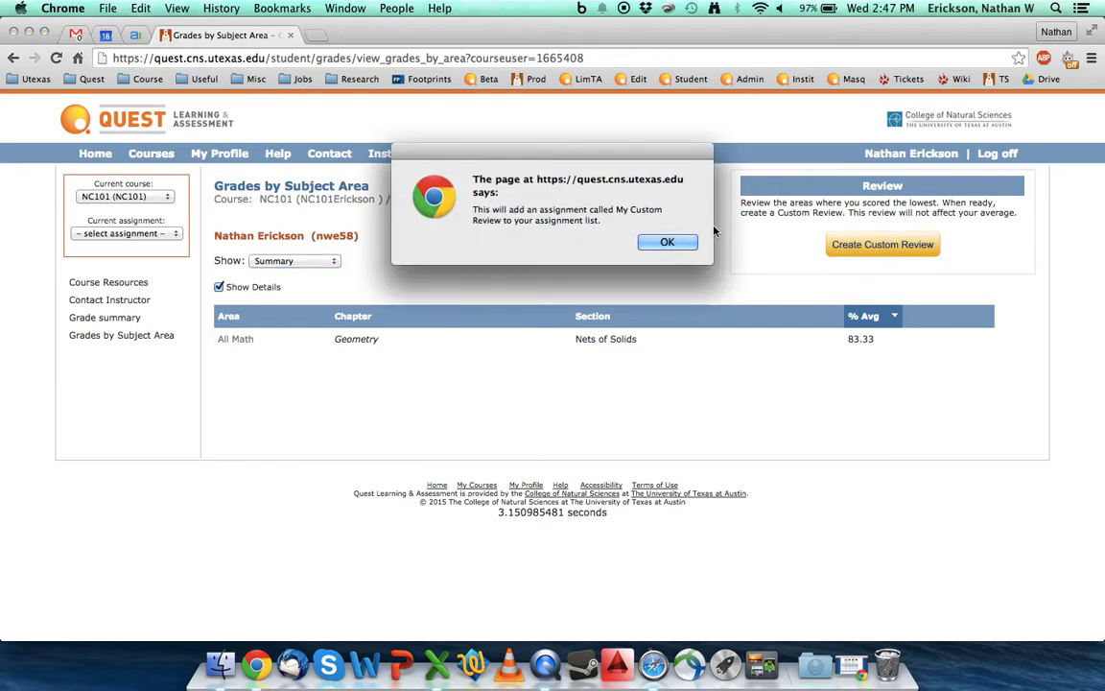
click(666, 243)
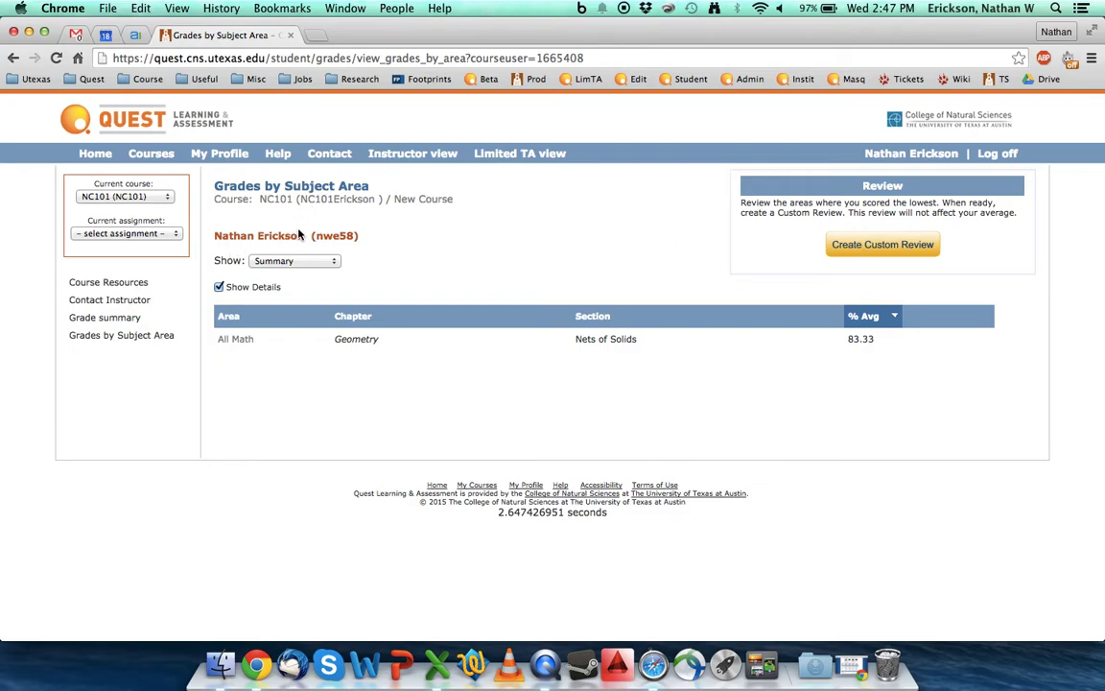
Step: Go back to My Assignments and try opening the new My Custom Review entry
click(13, 59)
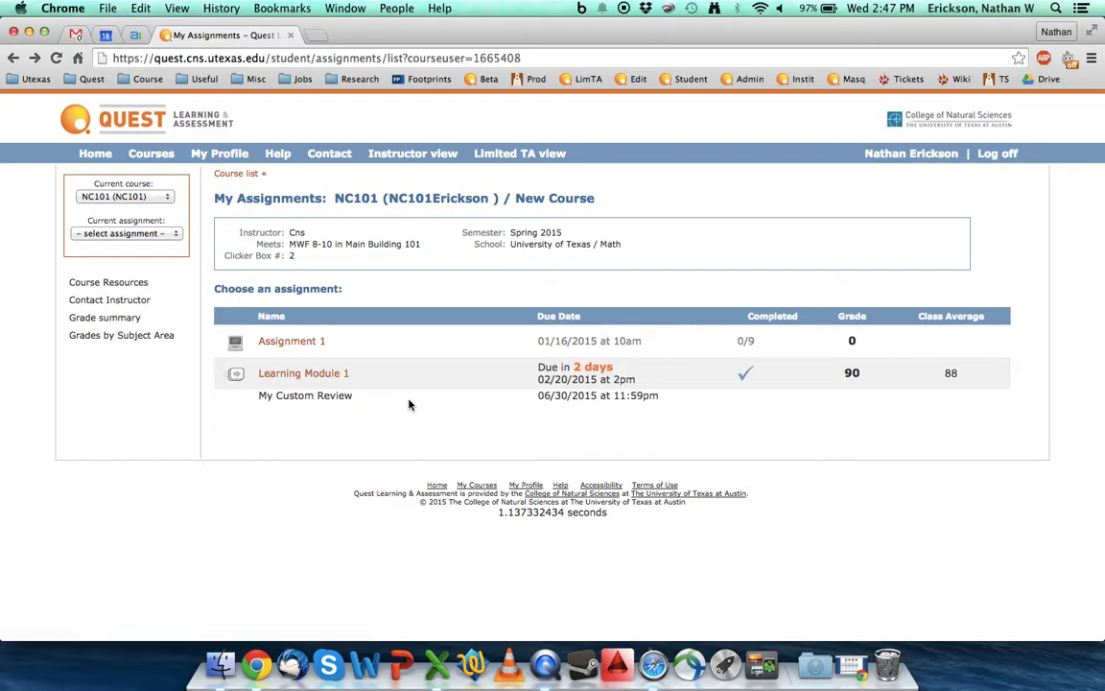
double_click(293, 395)
click(342, 395)
double_click(342, 395)
Step: Reload the assignment list and select the My Custom Review entry text, due 06/30/2015
key(super+r)
drag(265, 395, 362, 395)
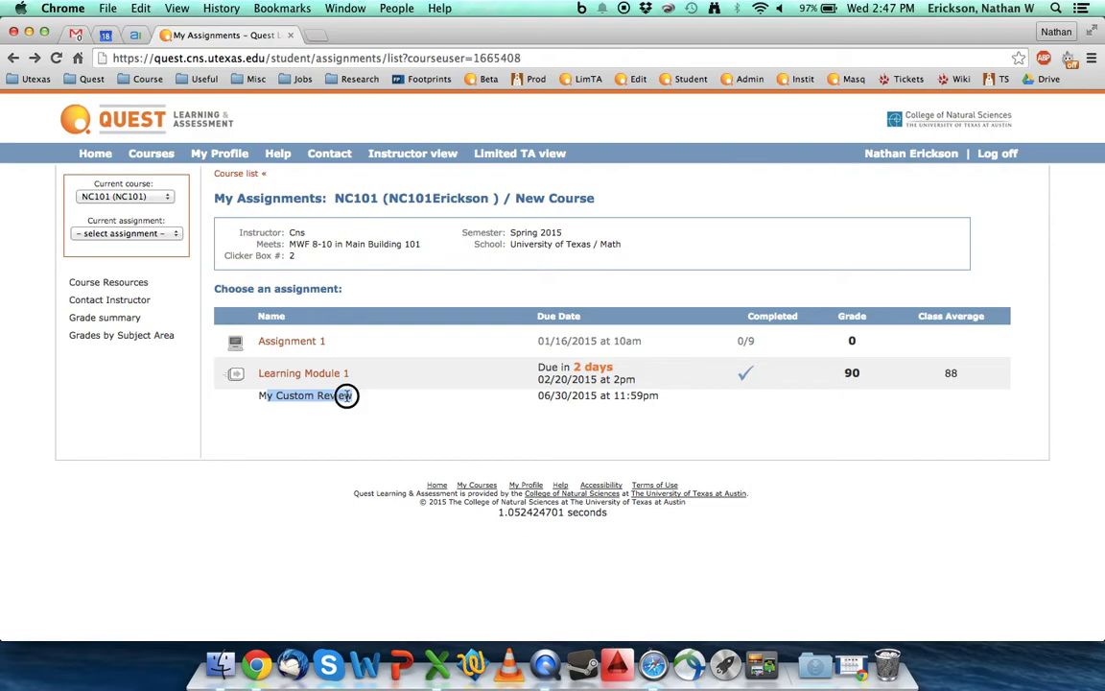
click(347, 395)
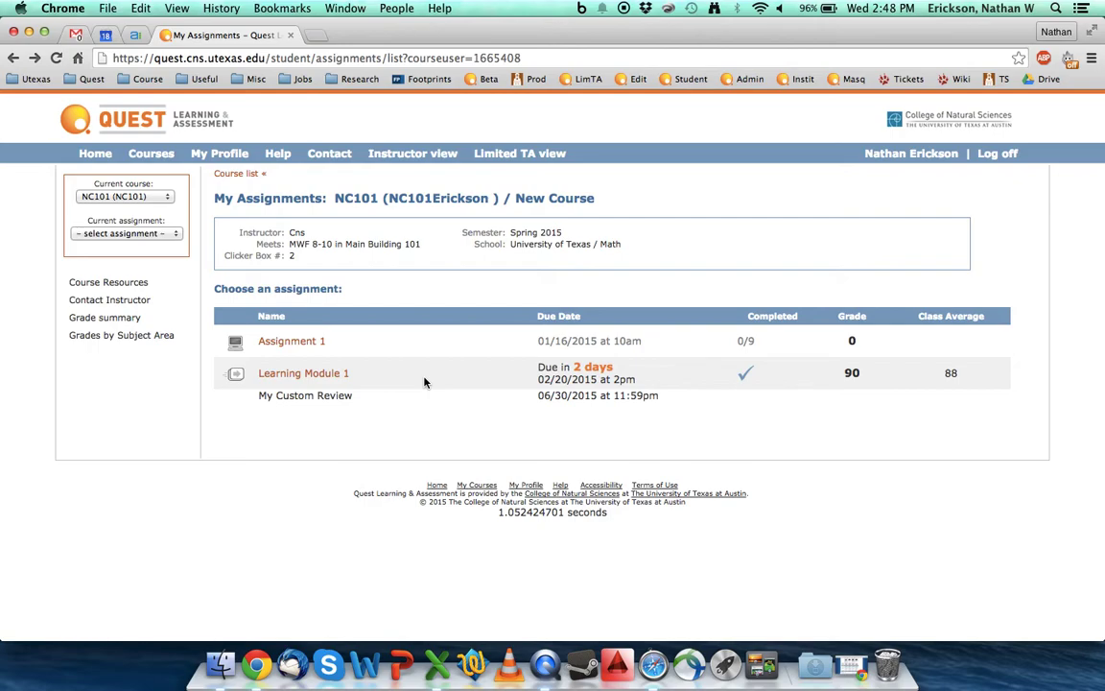
Step: Reload My Assignments so My Custom Review becomes an openable link
key(super+r)
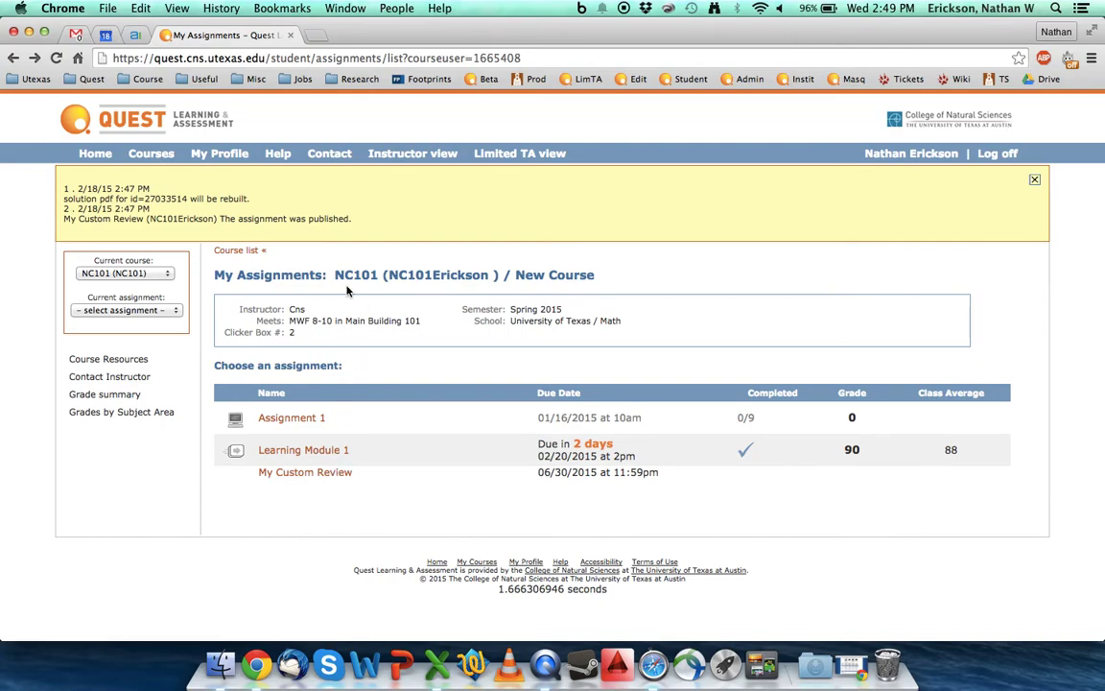
Step: Open My Custom Review and scroll through its 10-point triangular-prism net question
click(281, 473)
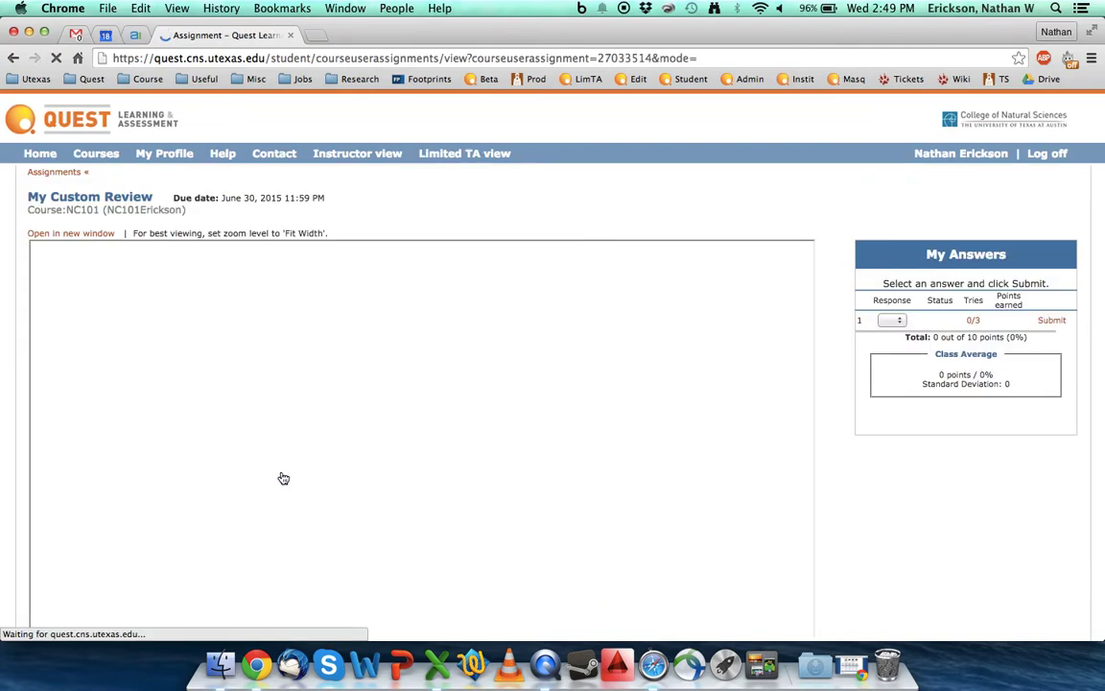
scroll(514, 365, down, 5)
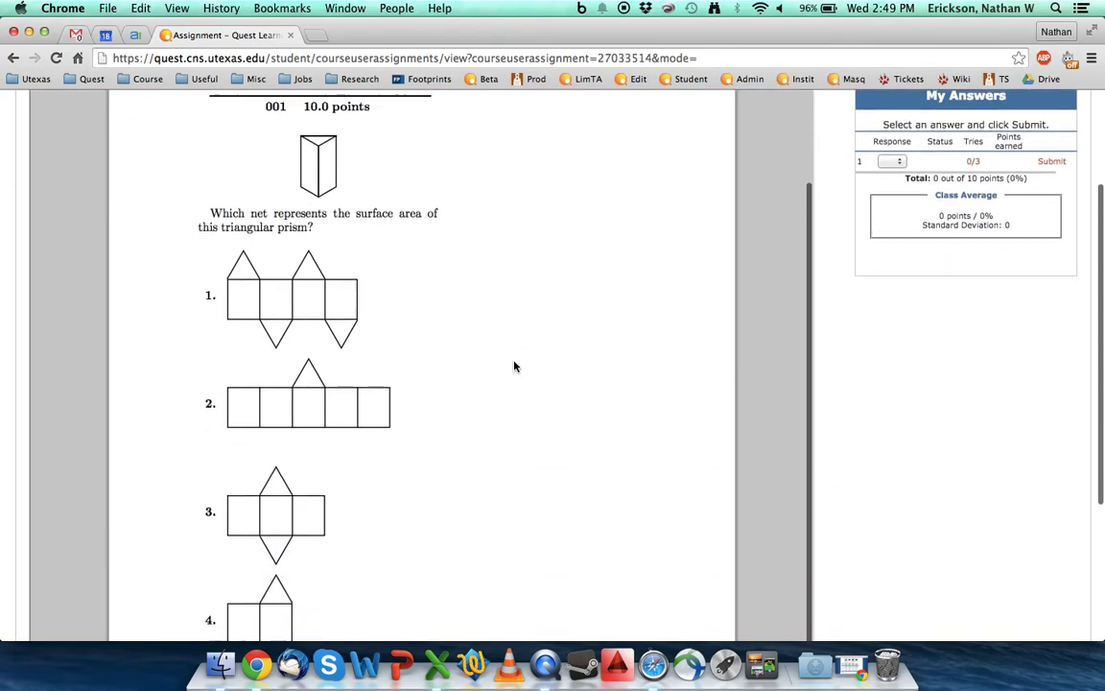
scroll(514, 365, up, 3)
scroll(514, 365, up, 1)
scroll(514, 366, up, 2)
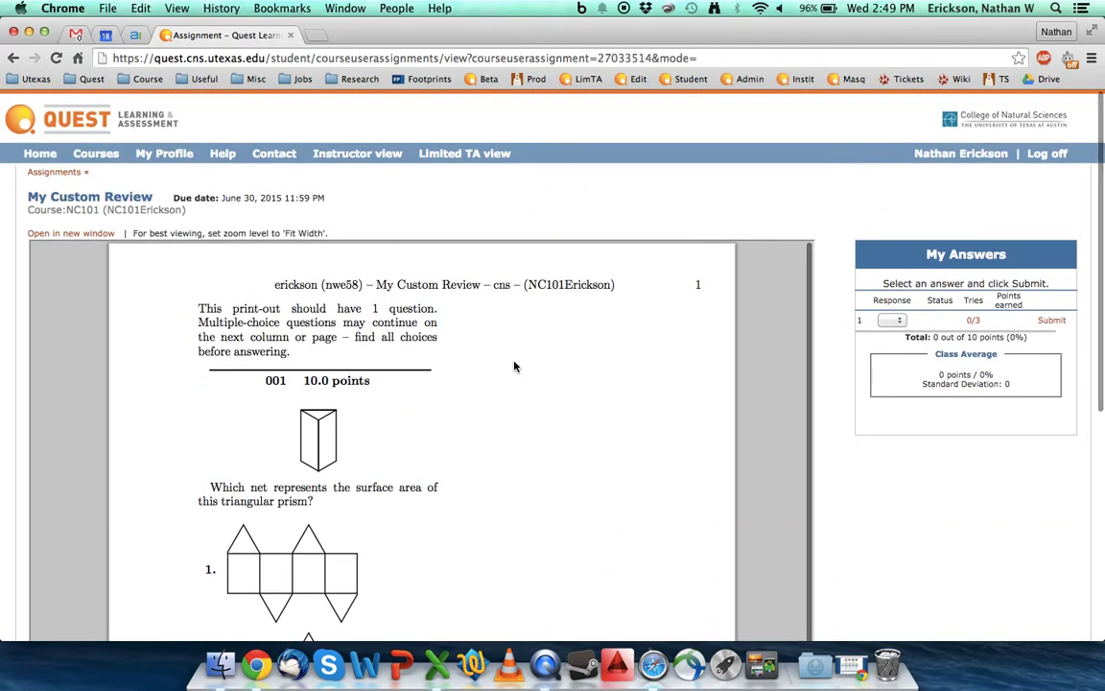
scroll(541, 407, down, 1)
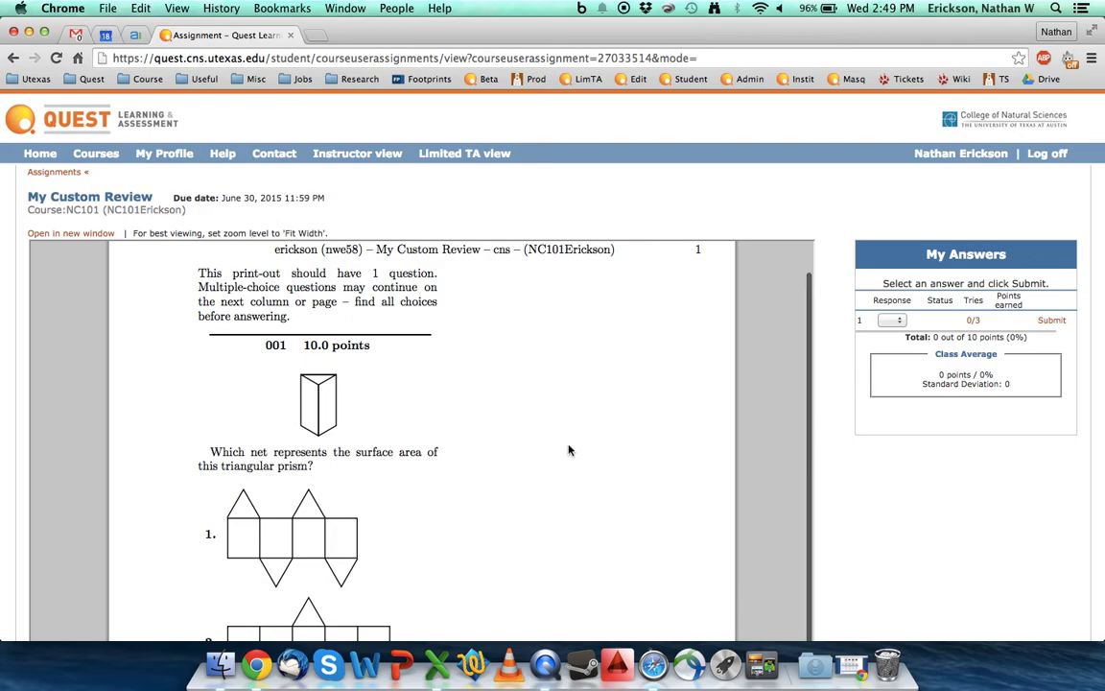